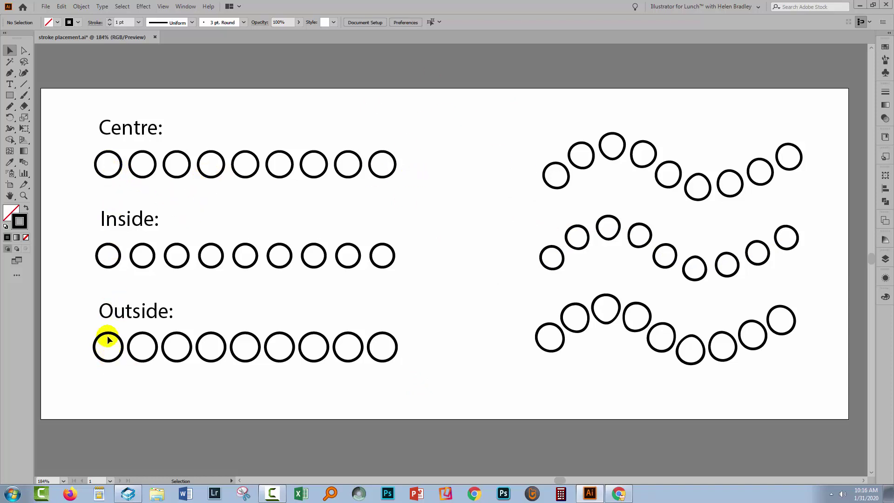
# - Check the stroke alignment setting of the first circle in the Outside, Inside and Centre rows
pyautogui.moveTo(90, 334); pyautogui.dragTo(106, 368)
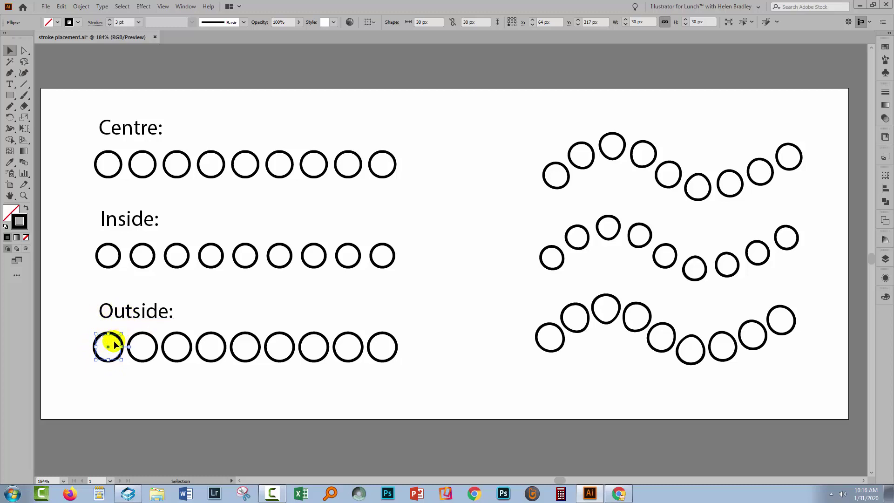
pyautogui.click(88, 28)
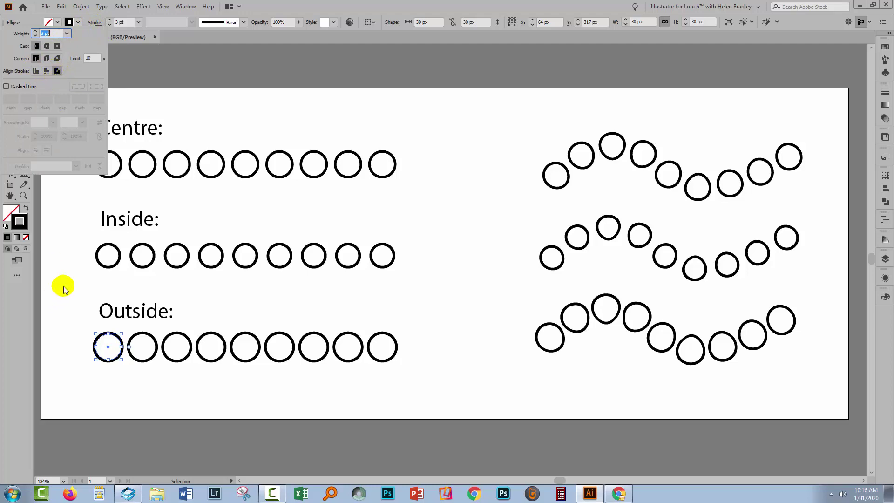
pyautogui.click(107, 267)
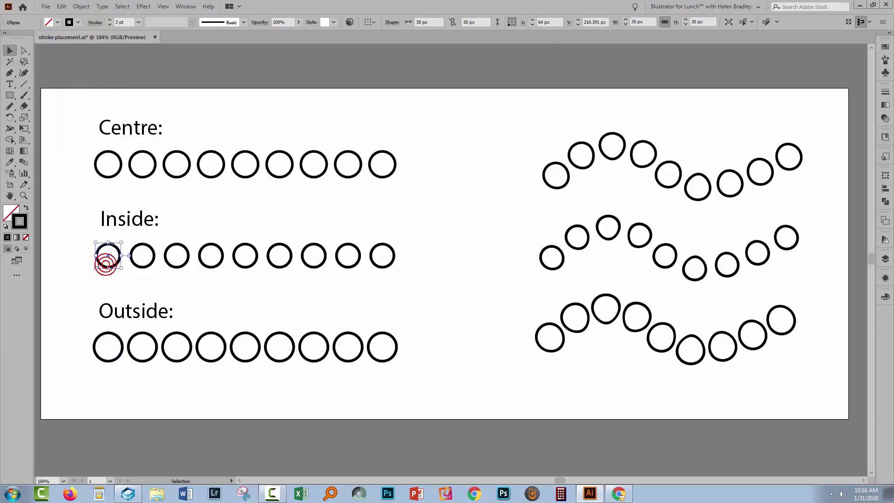
pyautogui.click(96, 22)
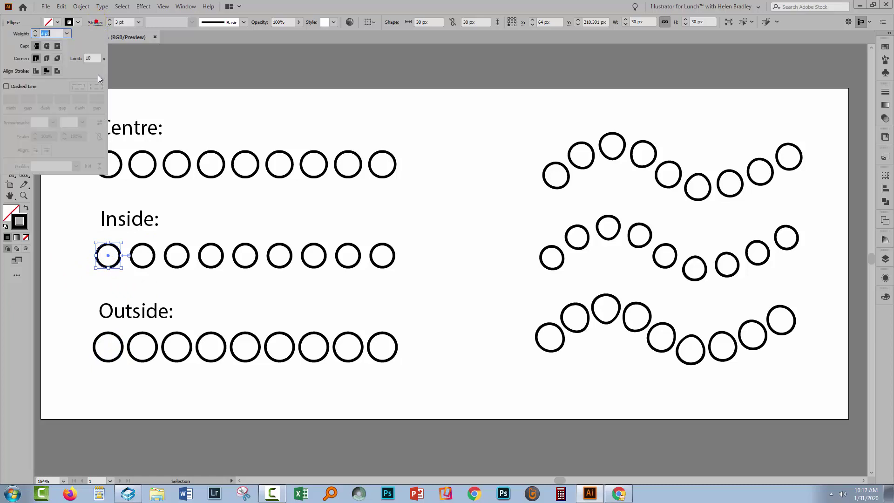
pyautogui.click(190, 110)
pyautogui.click(116, 173)
pyautogui.click(115, 176)
pyautogui.click(89, 22)
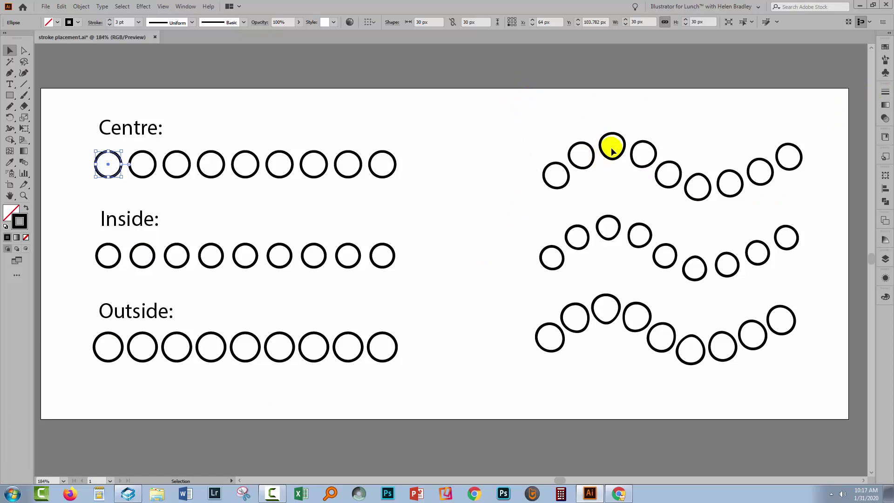
pyautogui.click(597, 138)
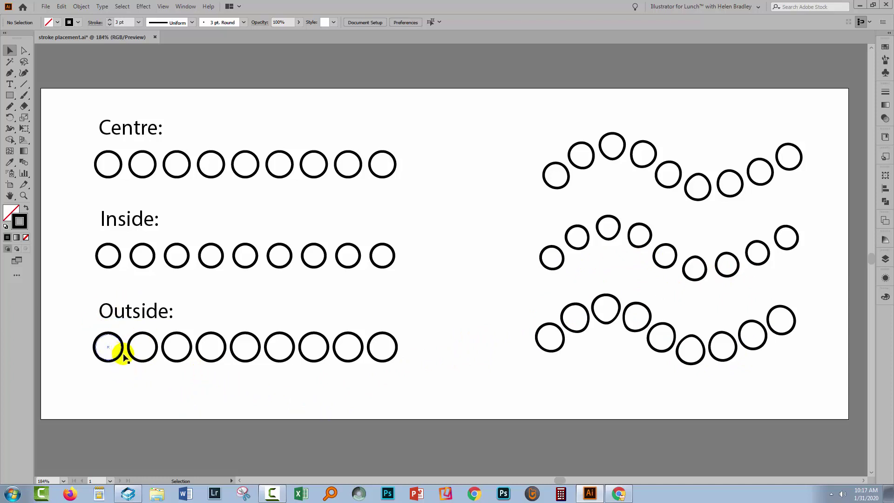
# - Expand the appearance of the Outside row of circles, check its fill and stroke, and deselect it
pyautogui.click(95, 348)
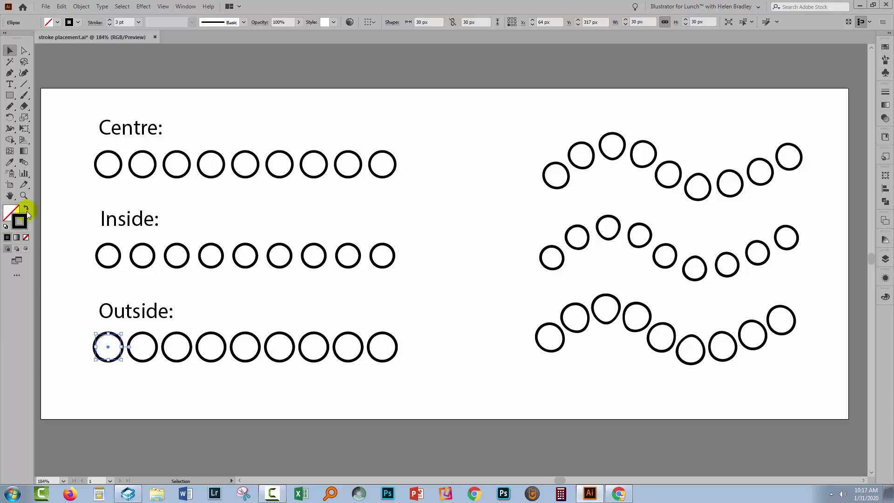
pyautogui.click(81, 6)
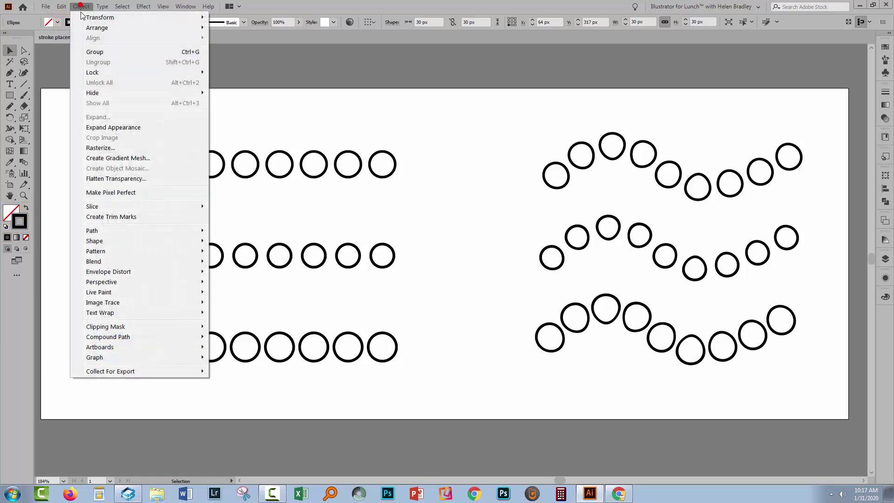
pyautogui.click(113, 128)
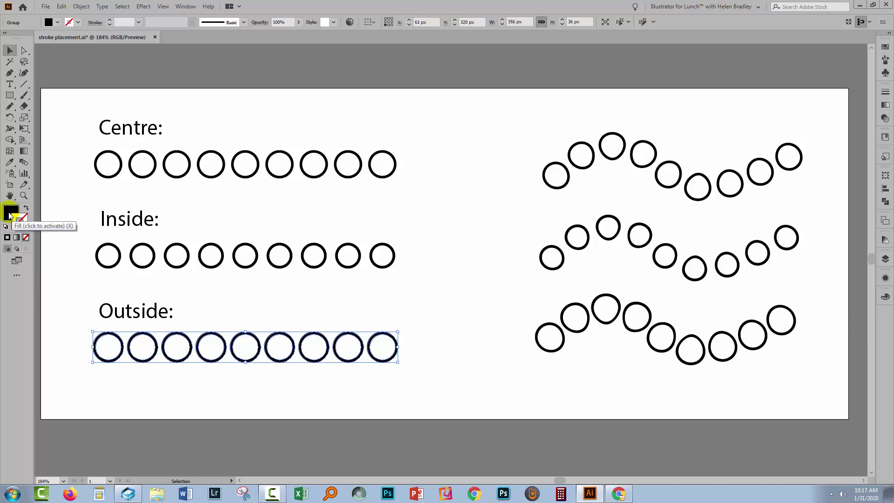
pyautogui.click(22, 221)
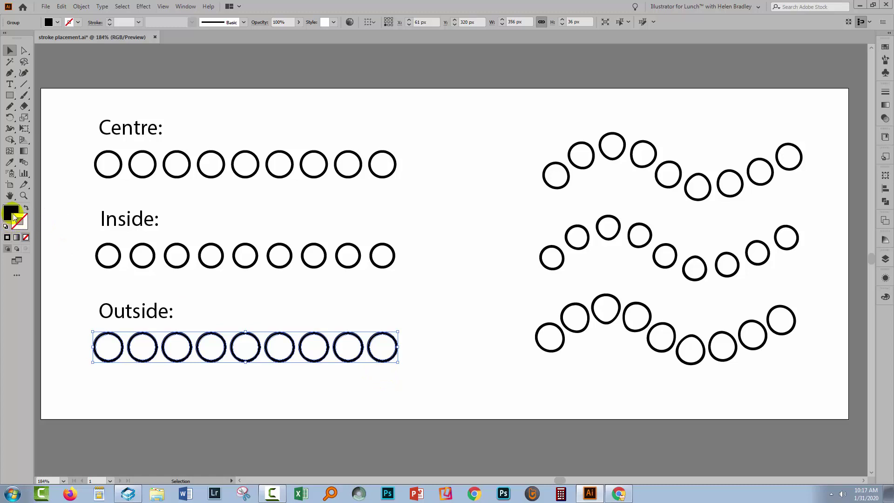
pyautogui.click(86, 360)
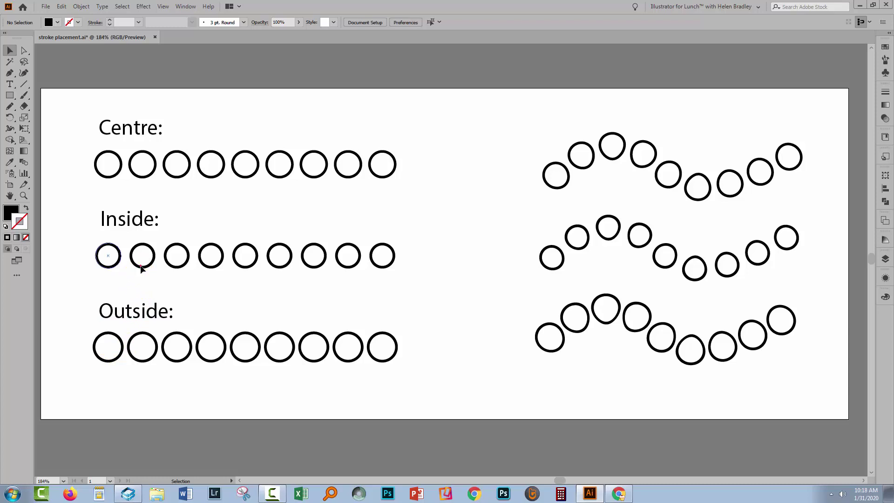
# - Expand the appearance of the straight row of circles under the Inside label
pyautogui.click(107, 256)
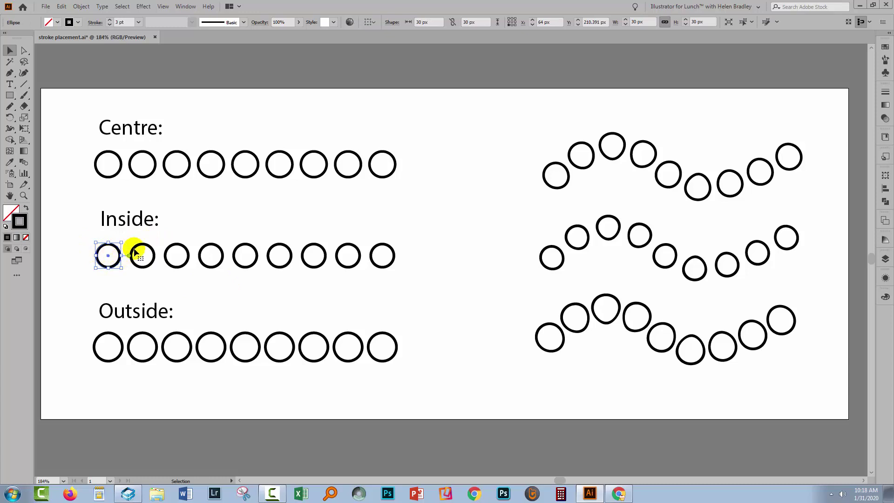
pyautogui.click(80, 6)
pyautogui.click(108, 128)
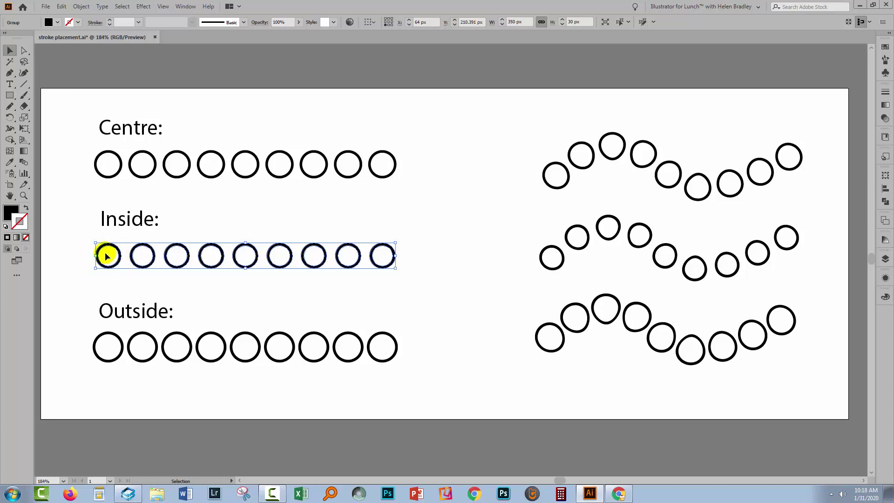
# - Expand the appearance of the straight Centre row of circles and reselect the row to inspect its stroke
pyautogui.click(116, 176)
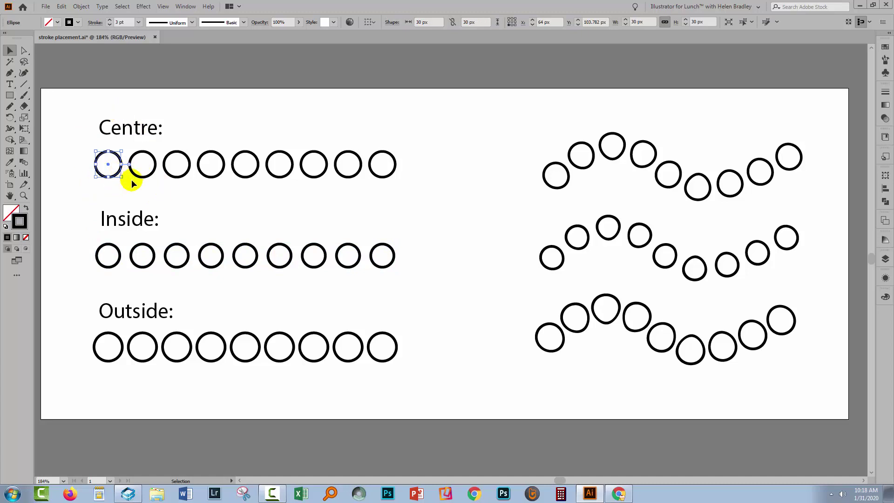
pyautogui.click(81, 7)
pyautogui.click(120, 124)
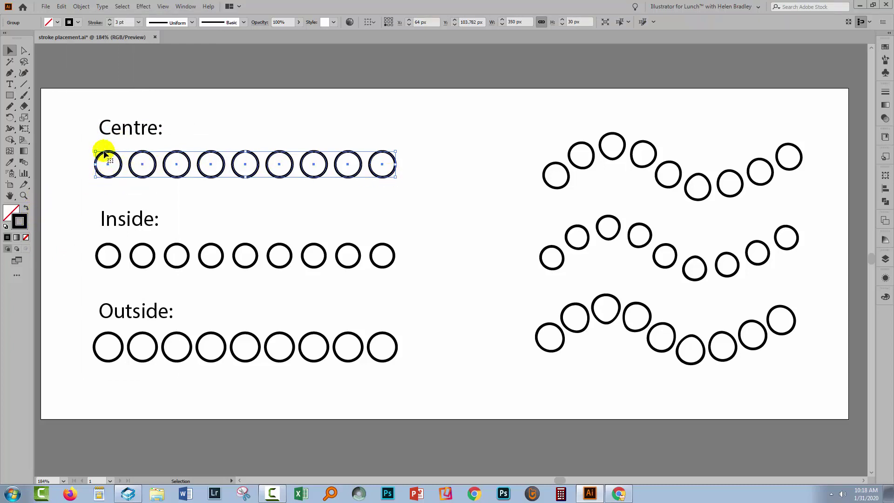
pyautogui.click(109, 185)
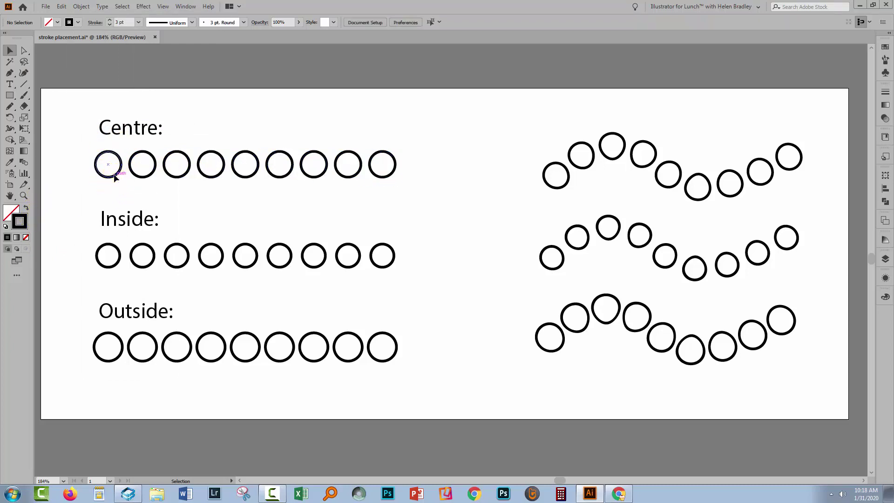
pyautogui.click(114, 176)
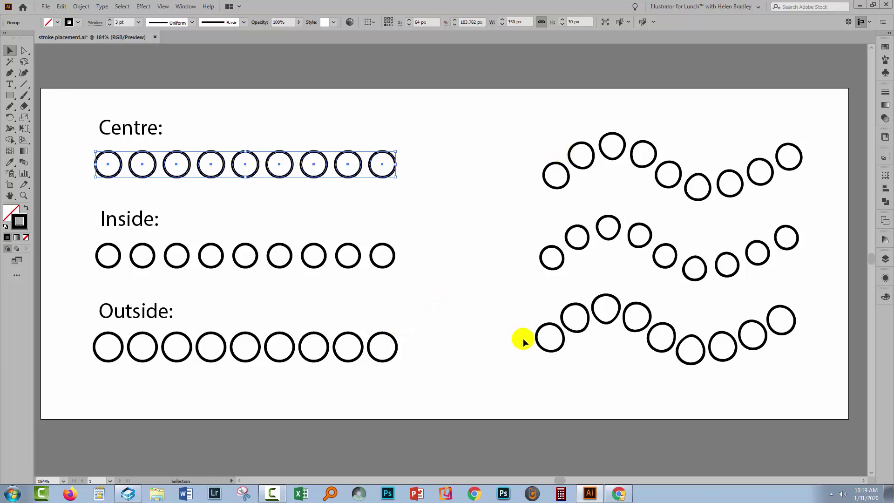
# - Expand the appearance of the lowest wavy brushed path, beside the Outside row
pyautogui.click(539, 344)
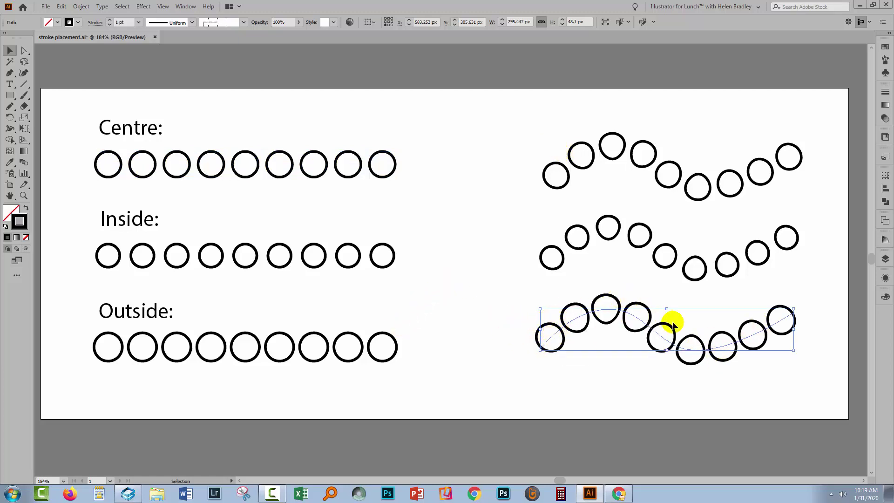
pyautogui.click(81, 6)
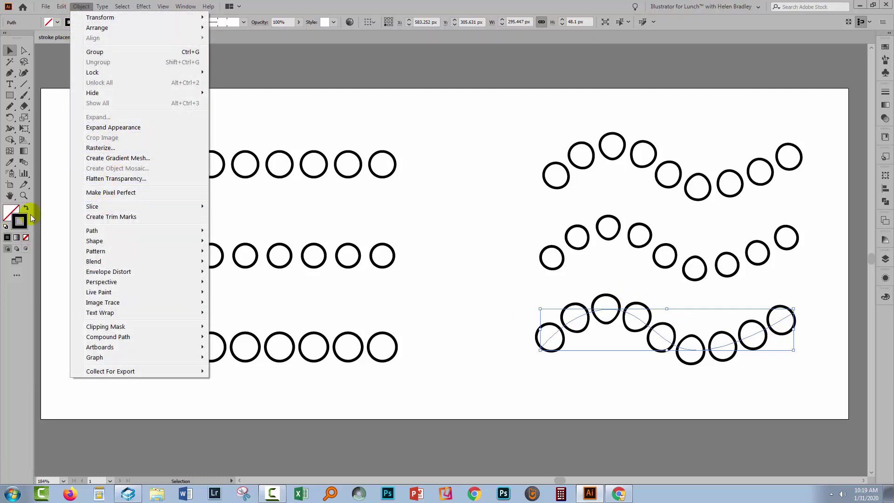
pyautogui.click(110, 129)
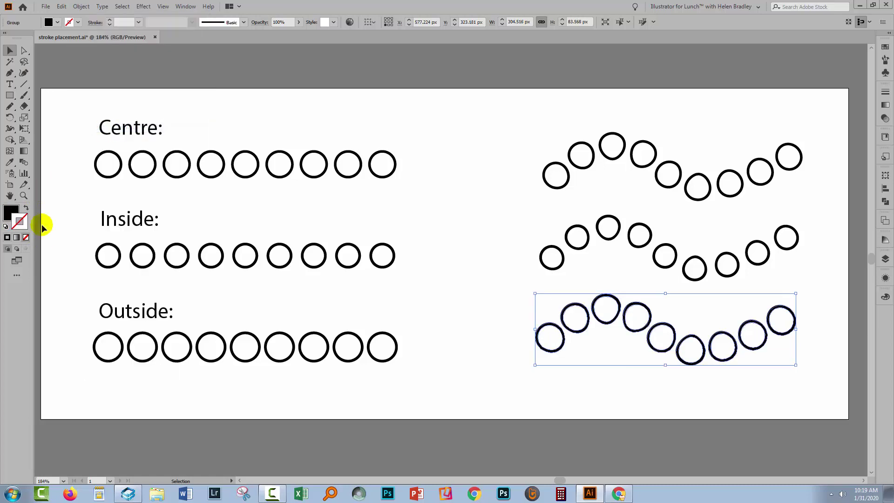
# - Expand the appearance of the middle wavy brushed path, beside the Inside row
pyautogui.click(552, 270)
pyautogui.click(85, 6)
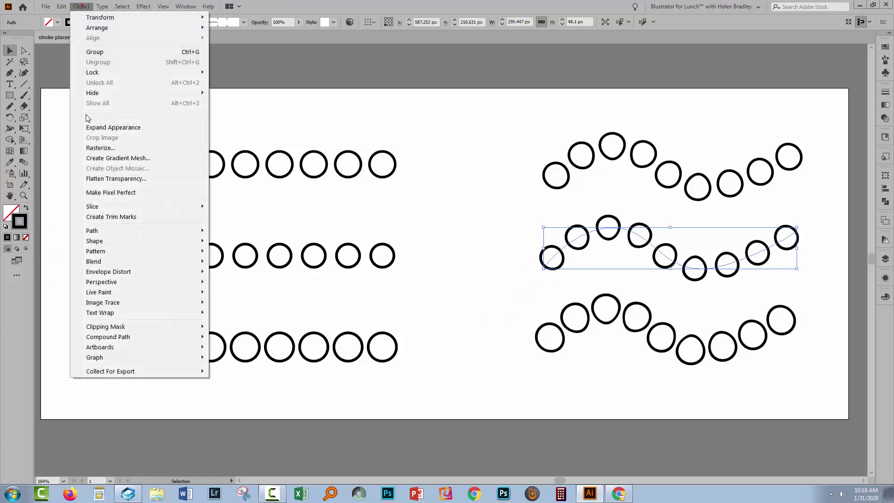
pyautogui.click(97, 127)
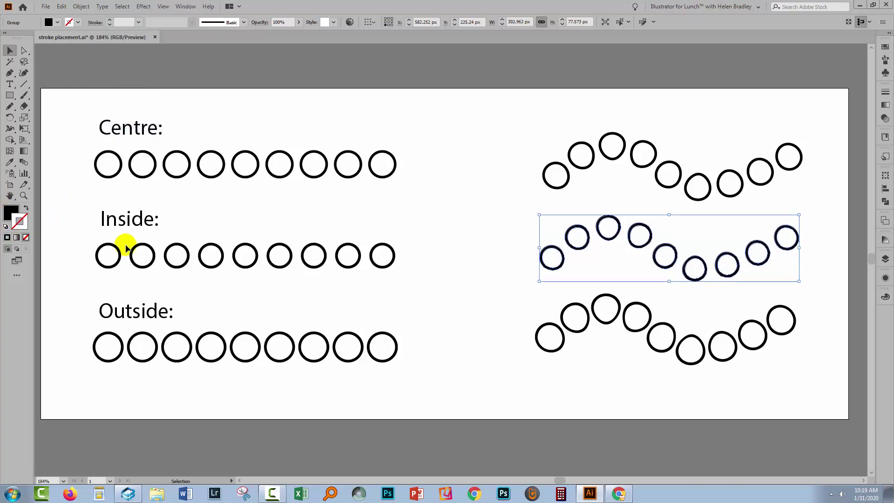
# - Expand the appearance of the uppermost wavy brushed path, beside the Centre row, and deselect it
pyautogui.click(577, 155)
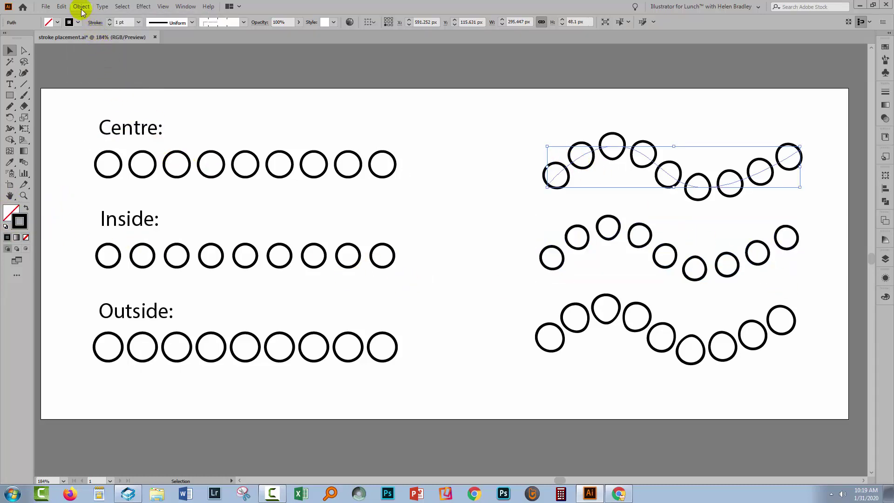
pyautogui.click(81, 6)
pyautogui.click(91, 128)
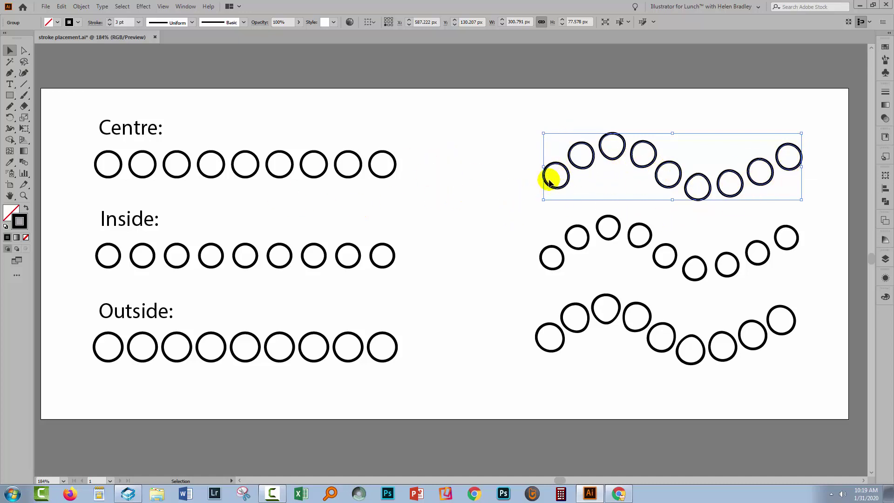
pyautogui.click(508, 262)
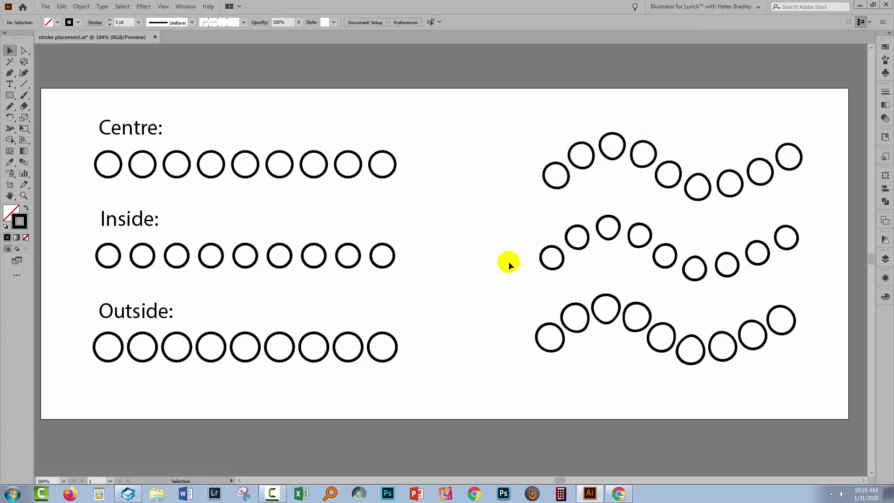
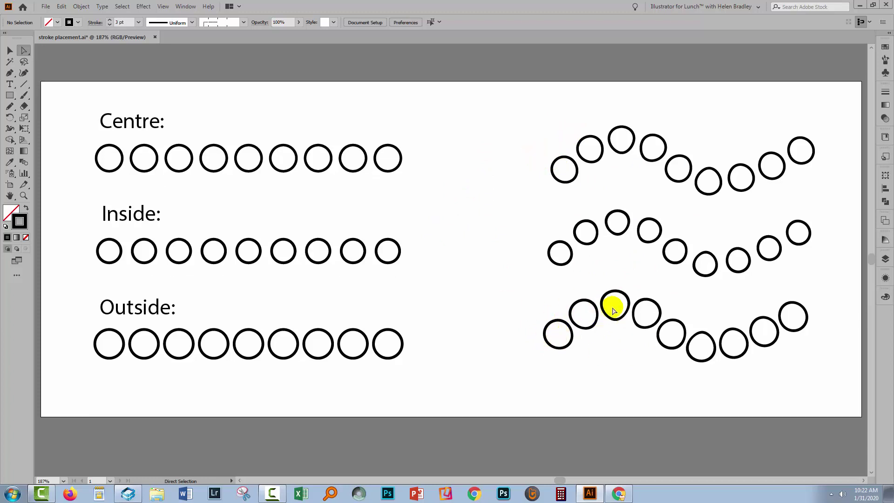
# - Place the artwork of the Outside pattern brush on the empty canvas below the artboard
pyautogui.scroll(-10, 587, 312)
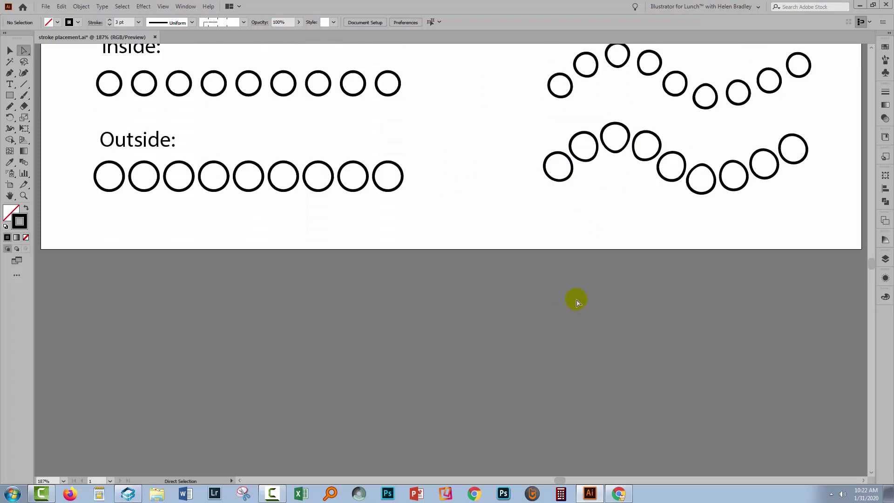
pyautogui.scroll(-1, 577, 290)
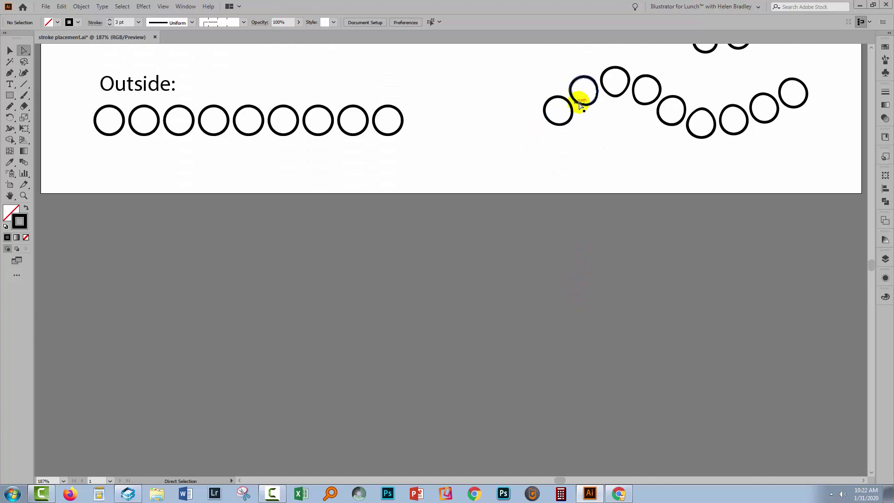
pyautogui.click(885, 59)
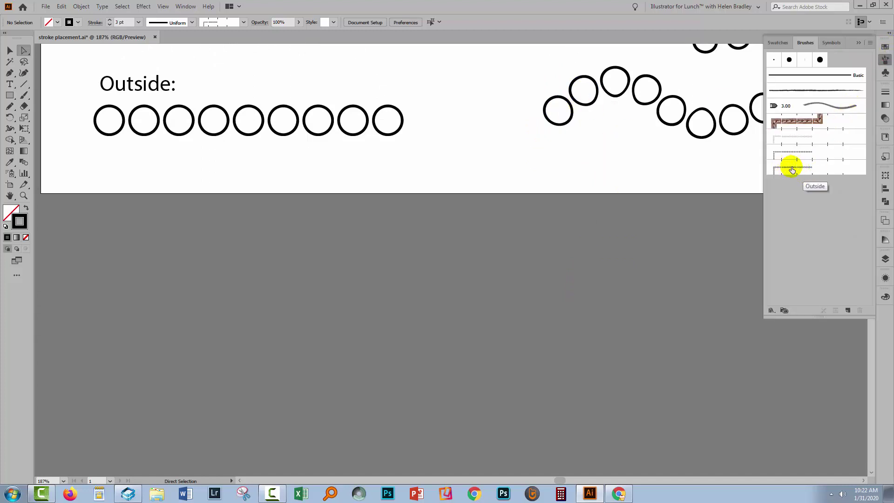
pyautogui.moveTo(794, 169); pyautogui.dragTo(567, 236)
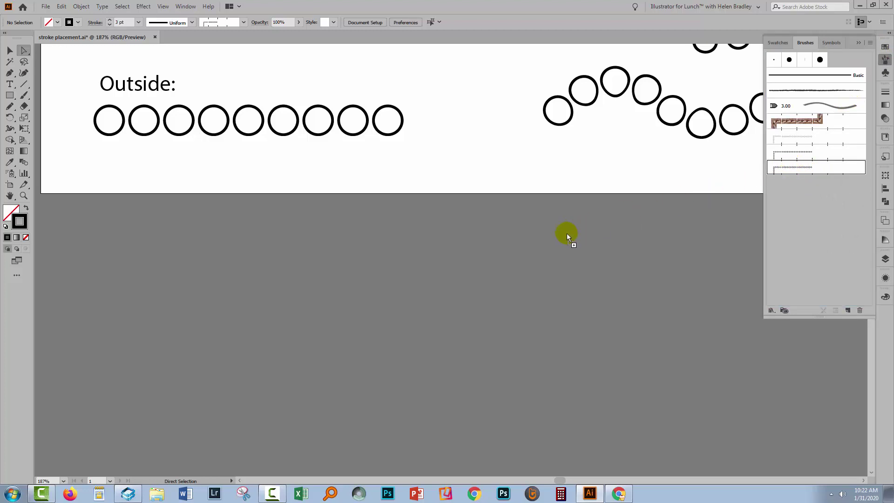
pyautogui.moveTo(446, 262); pyautogui.dragTo(445, 262)
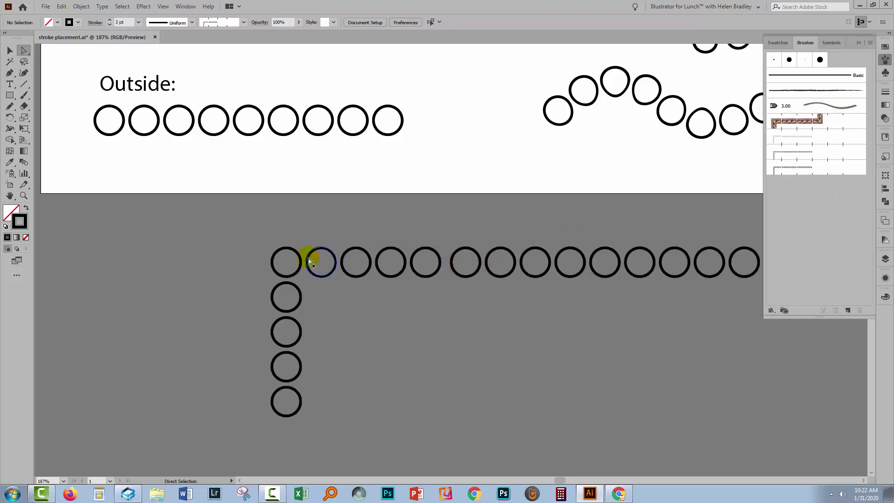
pyautogui.click(850, 276)
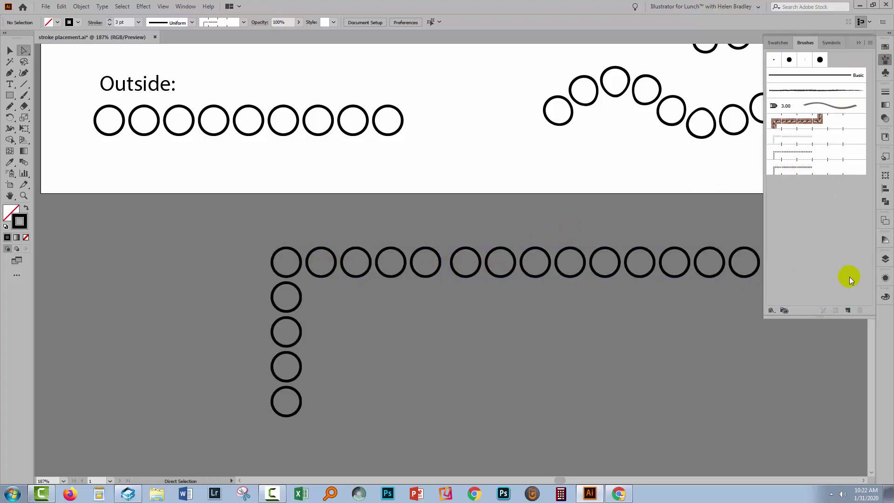
# - Inspect the layer structure of the placed brush artwork, opening its group and the nested corner-tile group
pyautogui.click(886, 259)
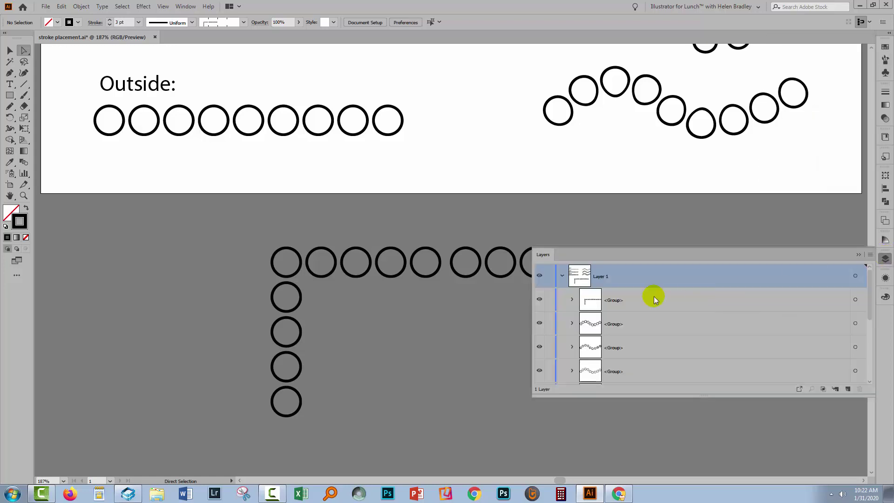
pyautogui.click(572, 301)
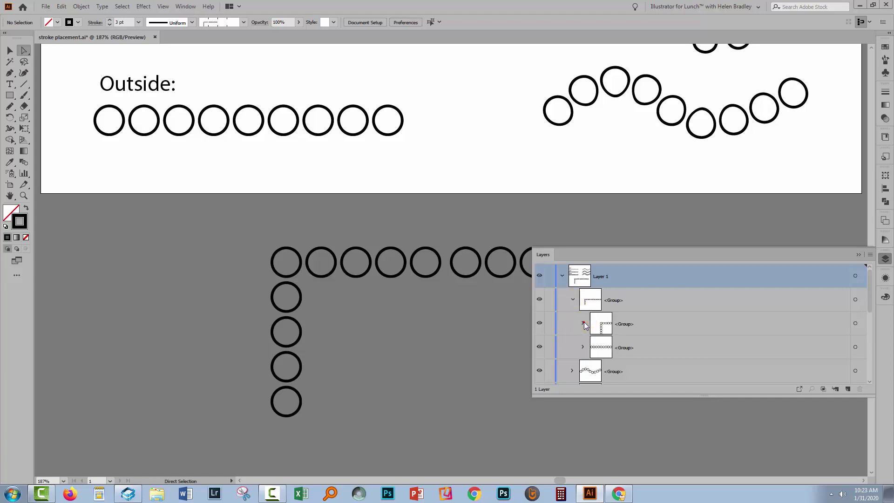
pyautogui.click(583, 324)
pyautogui.moveTo(590, 246); pyautogui.dragTo(609, 226)
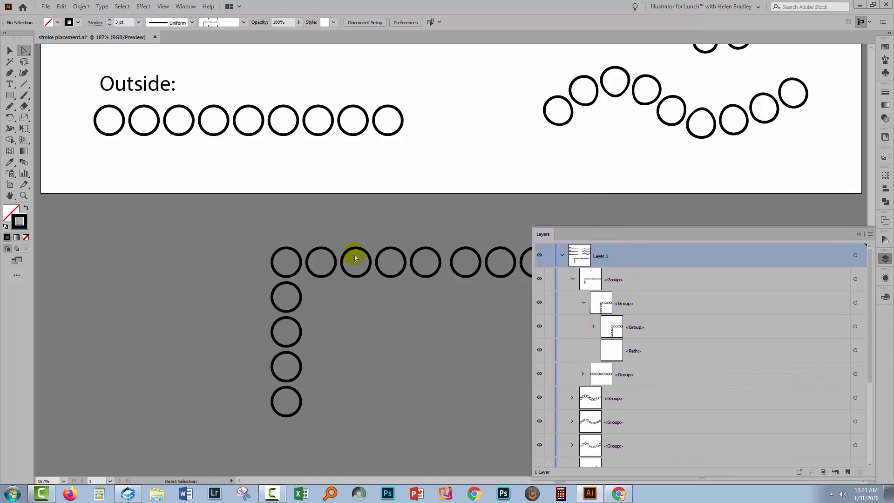
# - Examine the corner tile's nested groups in the layer structure, from its clip group and clipping path down to a single circle's compound path
pyautogui.click(594, 327)
pyautogui.click(604, 350)
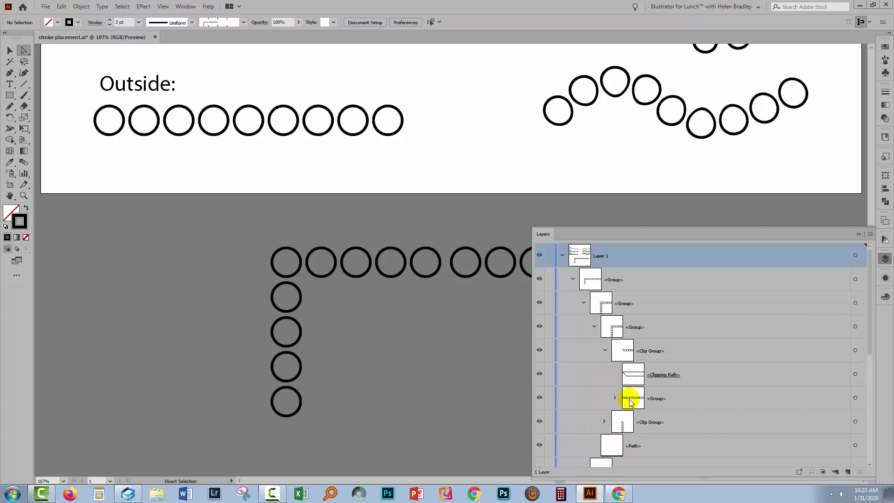
pyautogui.click(615, 397)
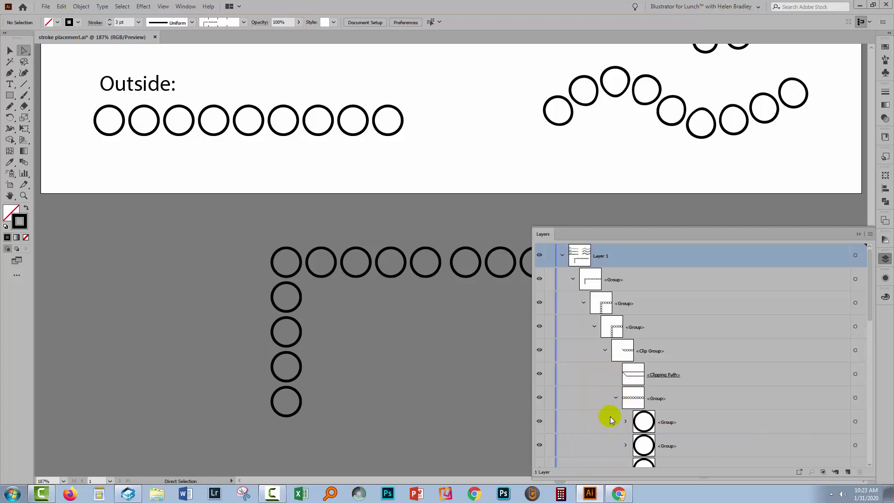
pyautogui.click(626, 422)
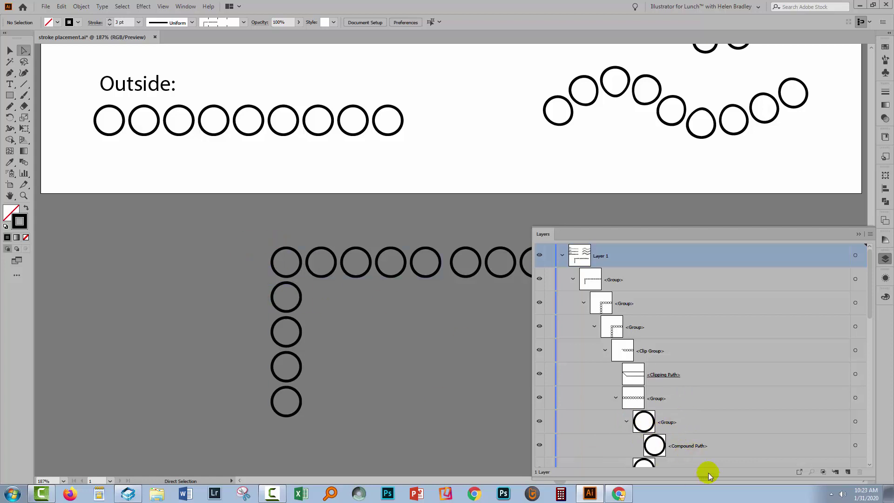
pyautogui.click(684, 440)
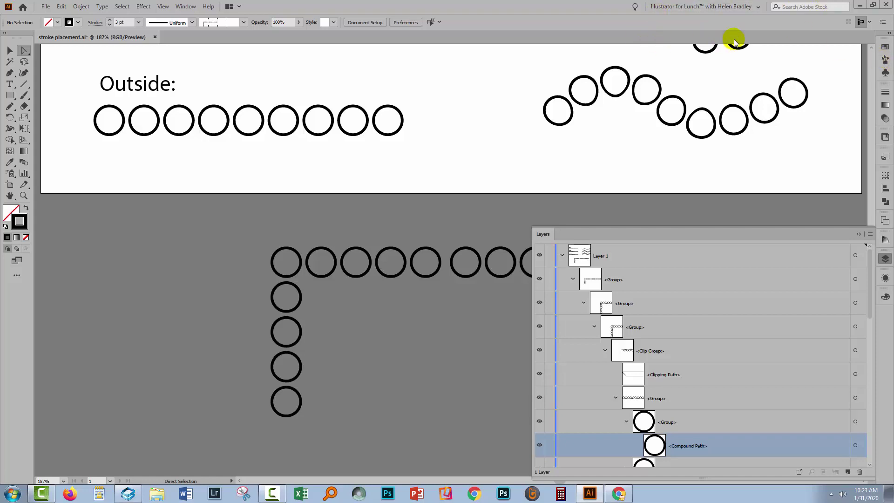
pyautogui.click(859, 234)
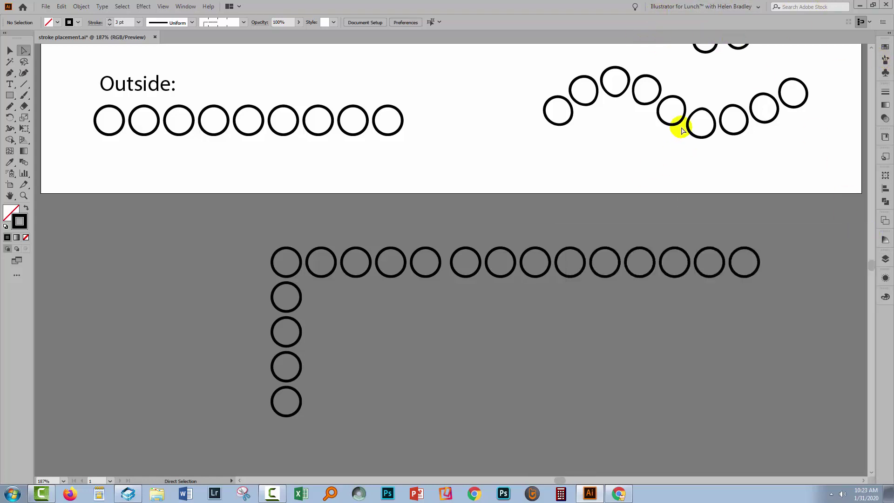
# - Draw a circle about 32 px in diameter above the Centre row and align its 3 pt stroke to the inside
pyautogui.scroll(8, 592, 131)
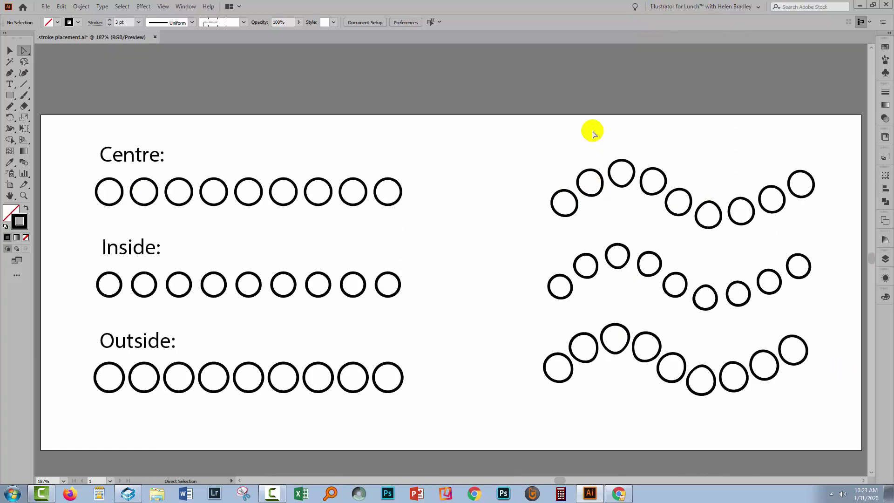
pyautogui.scroll(-1, 557, 355)
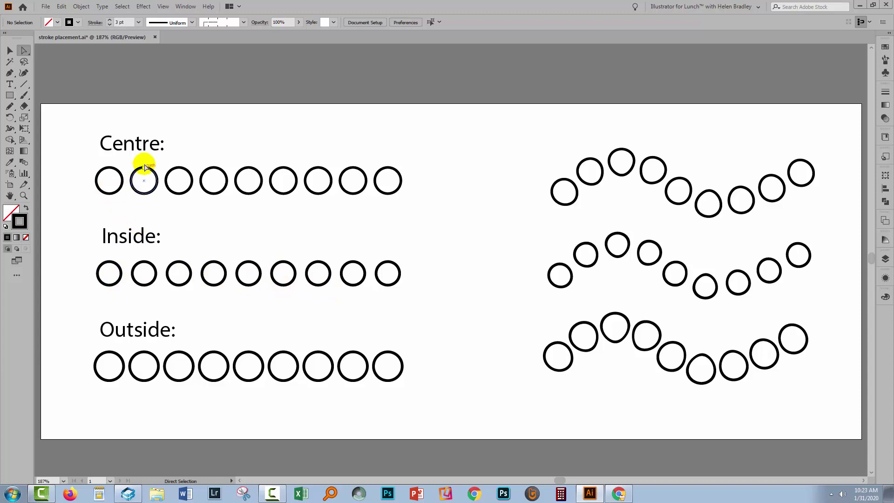
pyautogui.click(10, 95)
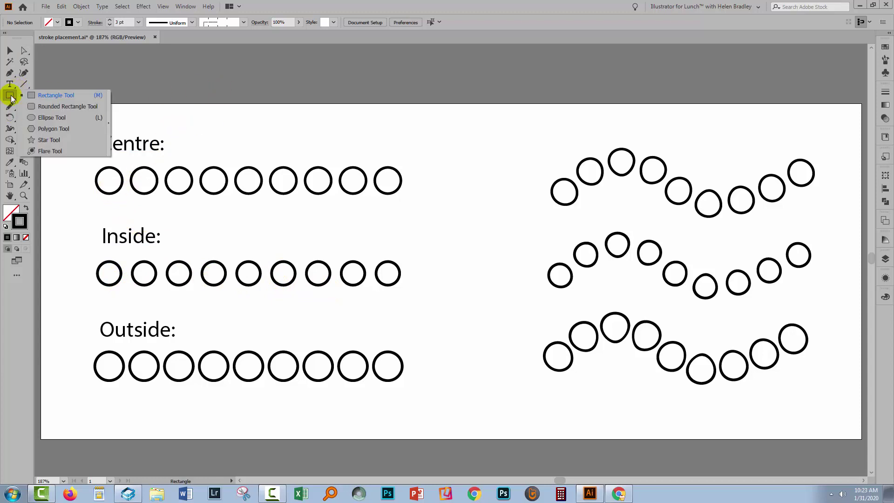
pyautogui.click(51, 118)
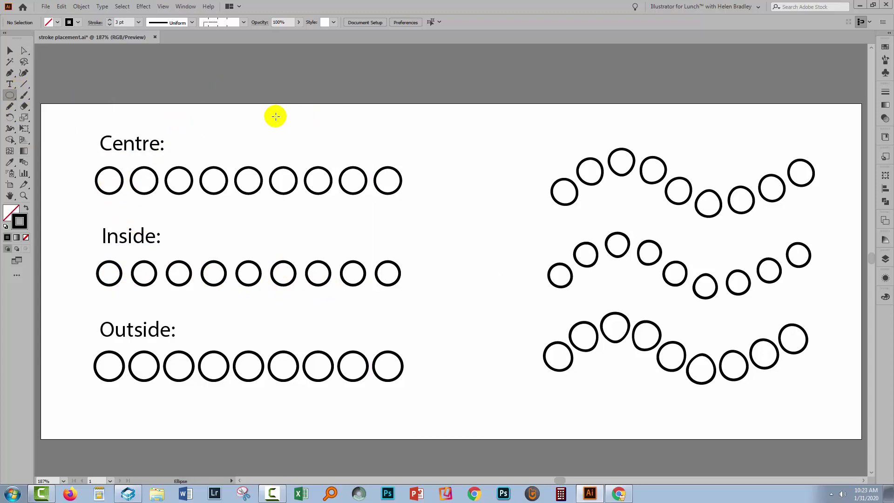
pyautogui.moveTo(276, 116); pyautogui.dragTo(304, 143)
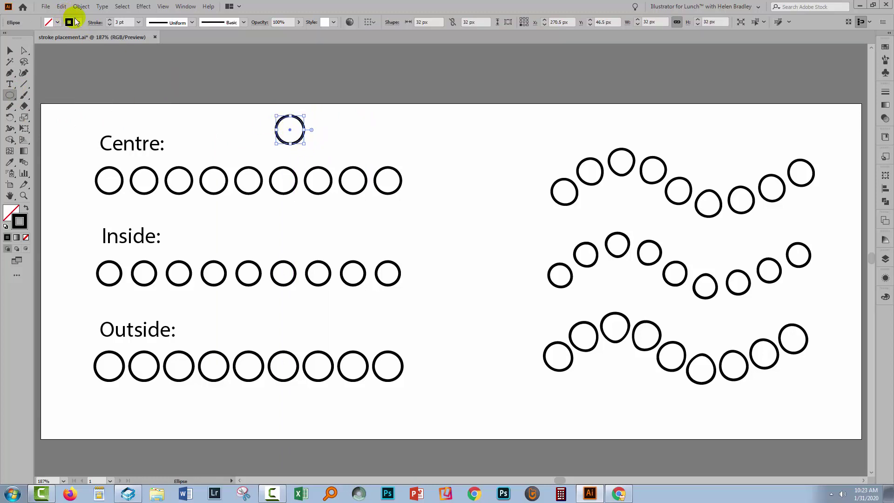
pyautogui.click(93, 22)
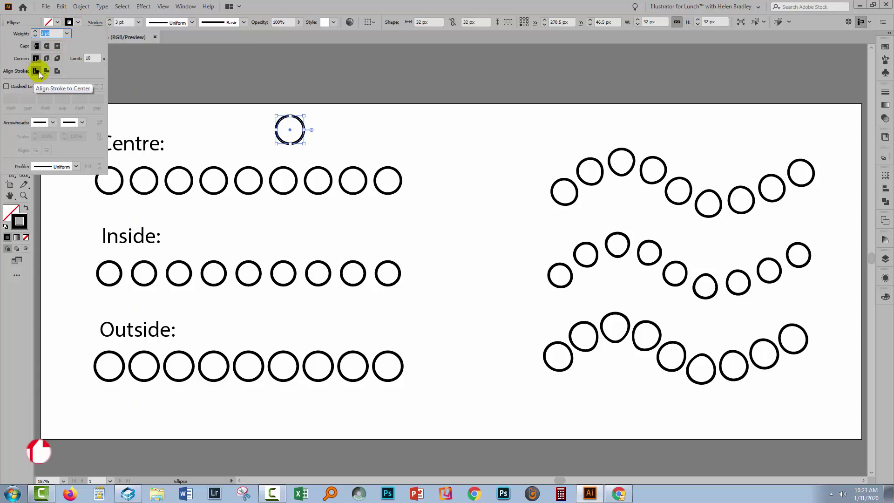
pyautogui.click(46, 72)
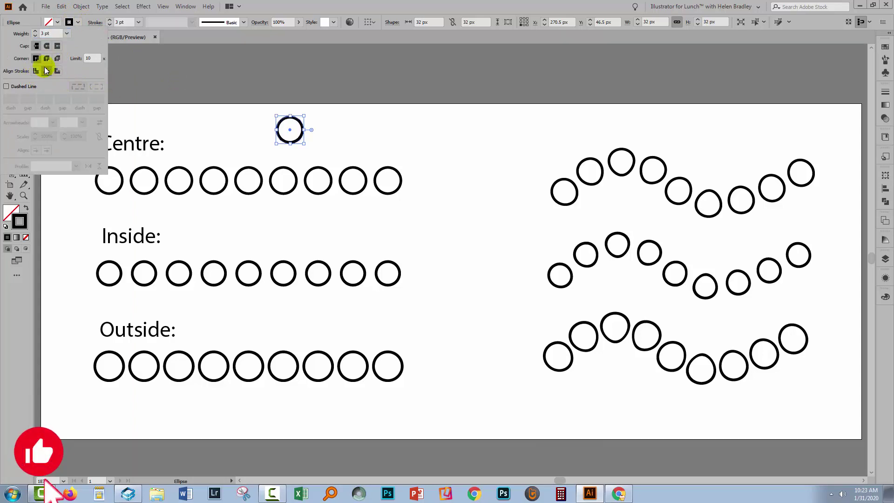
pyautogui.click(144, 6)
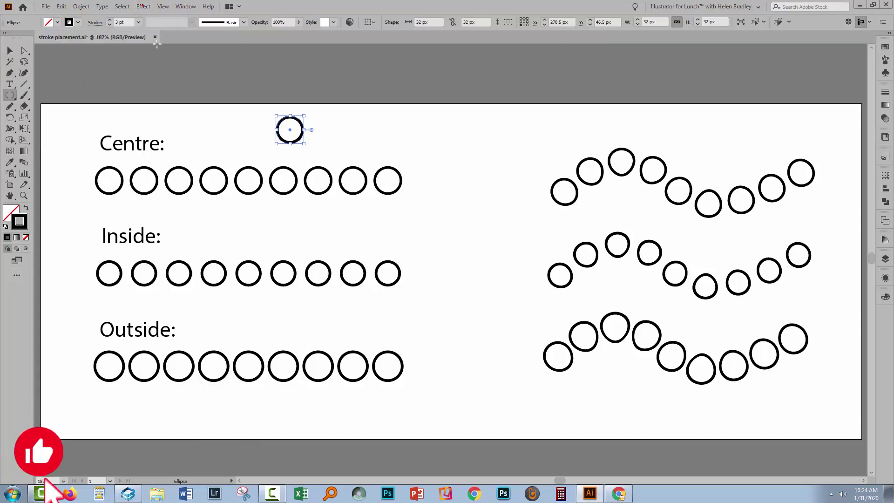
# - Apply a Transform effect to the new circle with 5 copies and a horizontal move of 50 px
pyautogui.click(143, 6)
pyautogui.moveTo(195, 87)
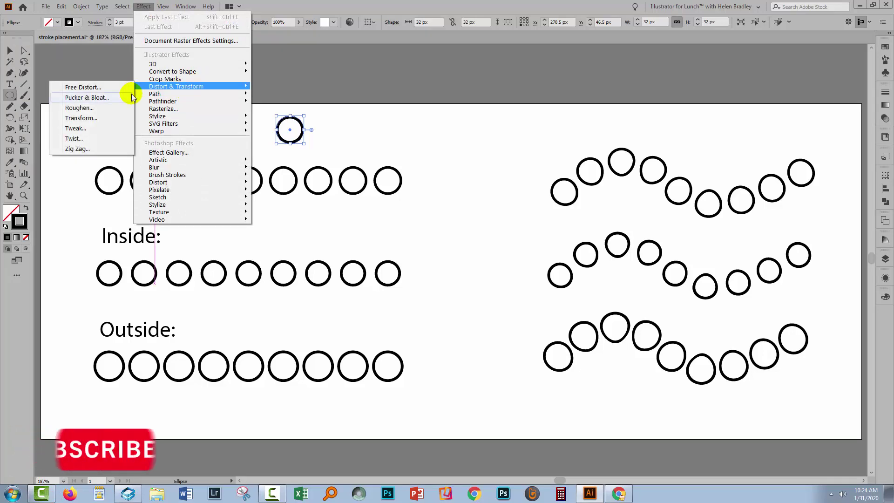
pyautogui.click(88, 118)
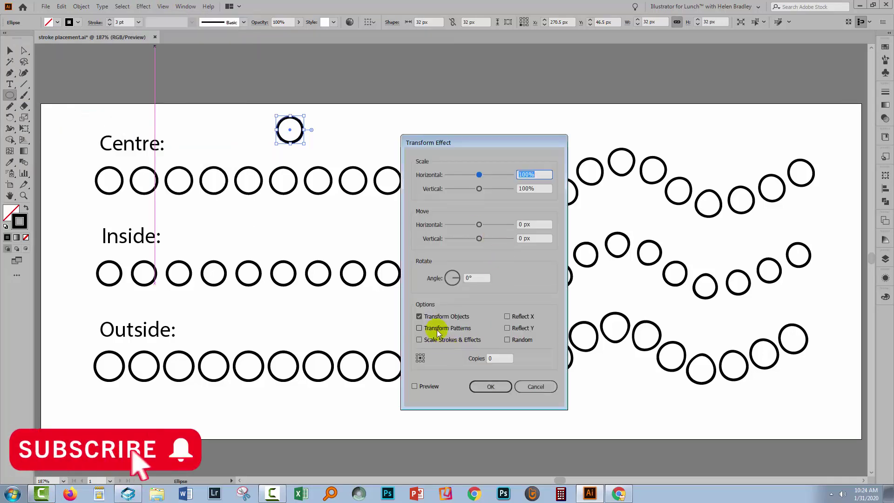
pyautogui.doubleClick(507, 359)
pyautogui.write('5')
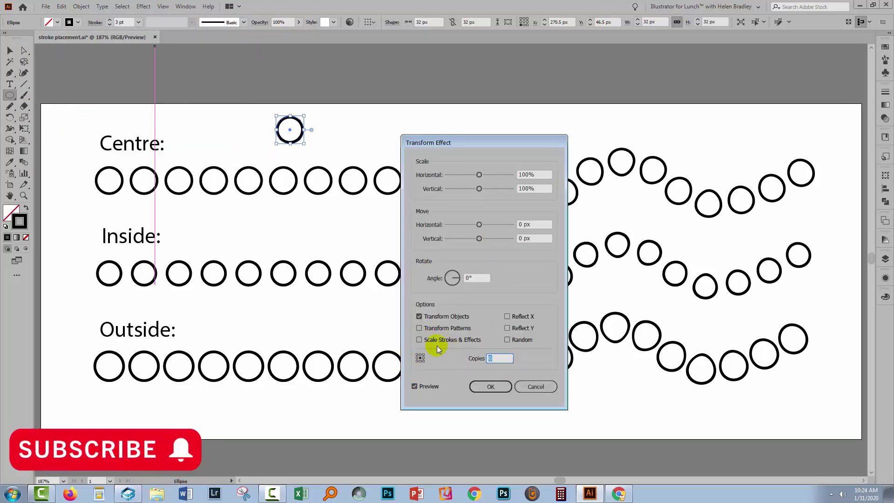
pyautogui.click(534, 225)
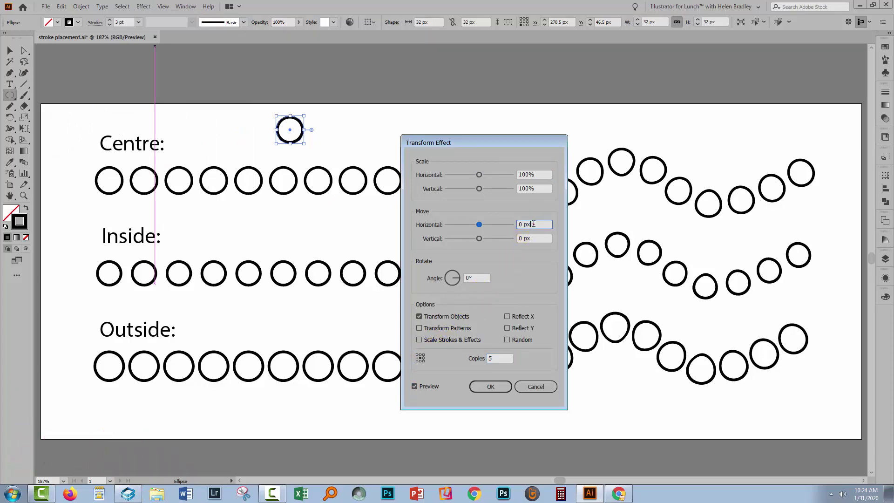
pyautogui.hotkey('shift', 'Up')
pyautogui.hotkey('shift', 'Up')
pyautogui.hotkey('shift', 'Up')
pyautogui.hotkey('shift', 'Up')
pyautogui.hotkey('shift', 'Up')
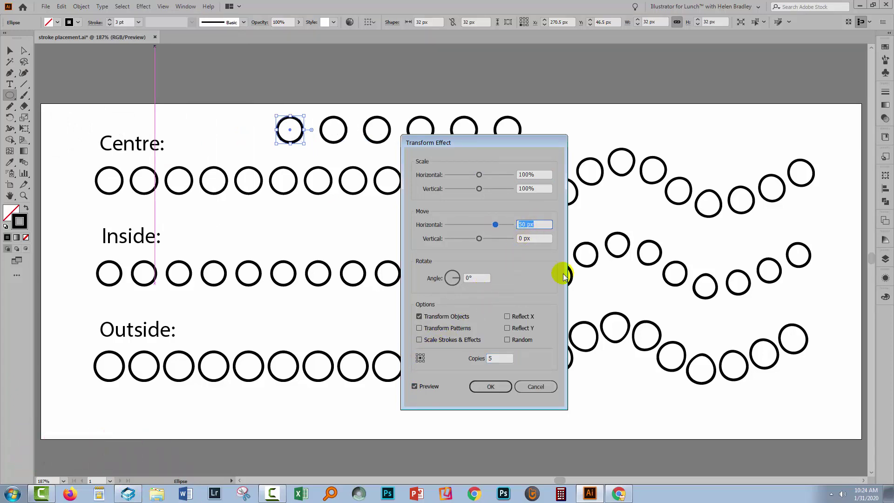
pyautogui.click(487, 394)
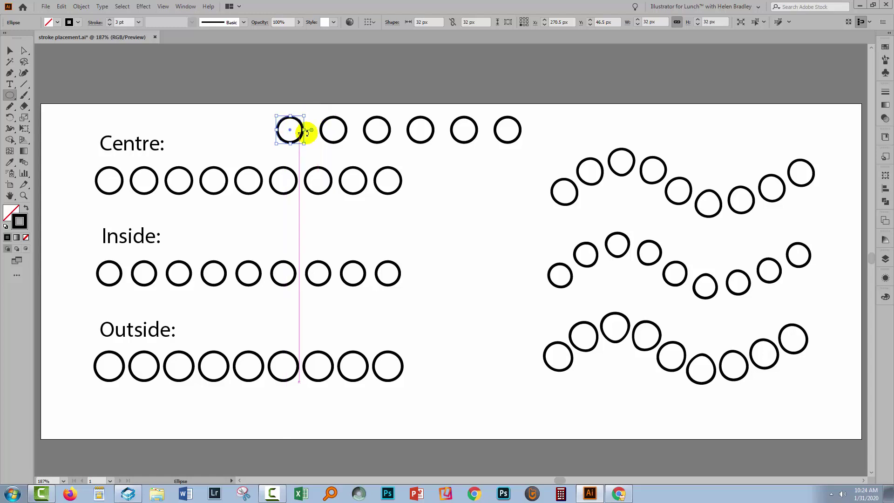
# - Expand the appearance of the inside-stroked circle row, and undo the expansion
pyautogui.click(81, 6)
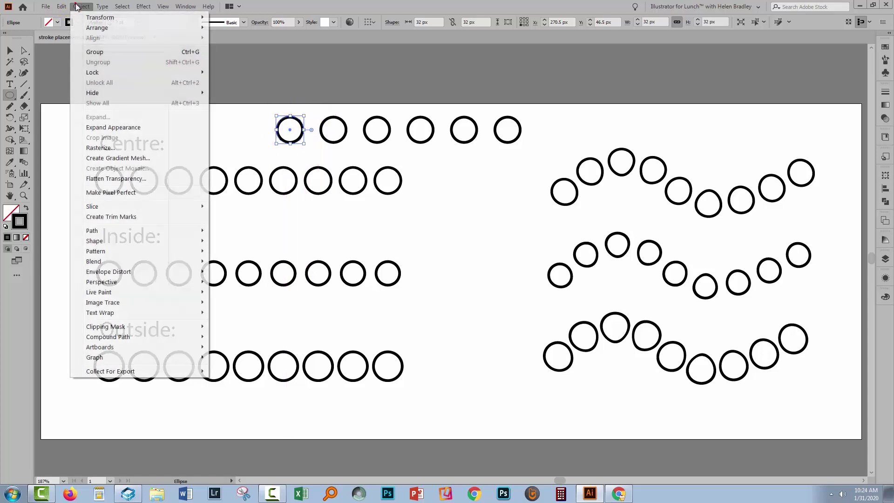
pyautogui.click(103, 128)
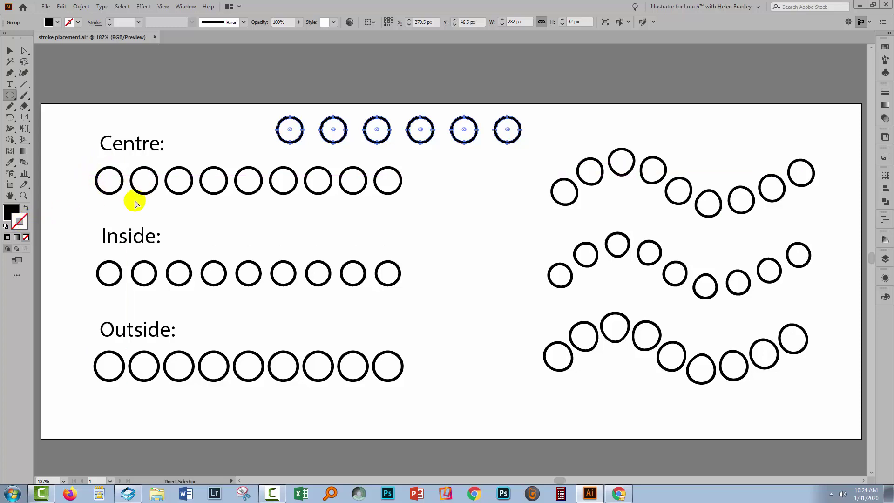
pyautogui.hotkey('ctrl', 'z')
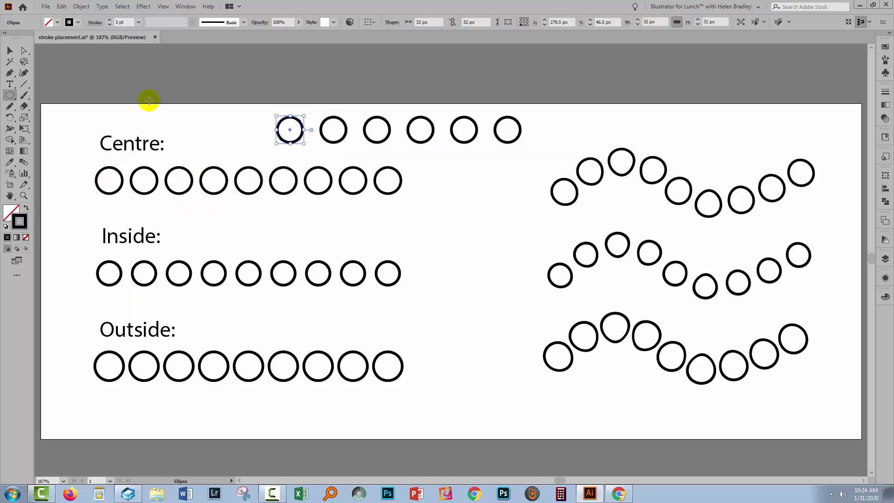
# - Change the transformed circle's stroke alignment to centre through its Appearance attributes
pyautogui.click(9, 50)
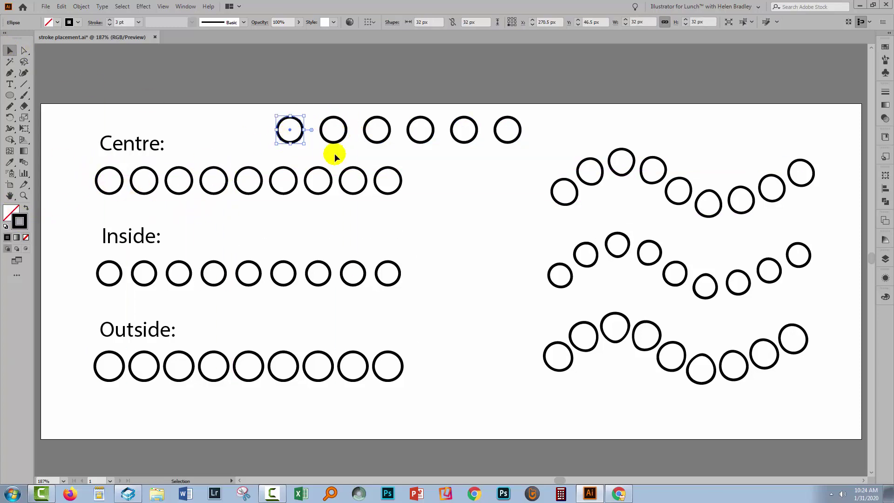
pyautogui.click(886, 278)
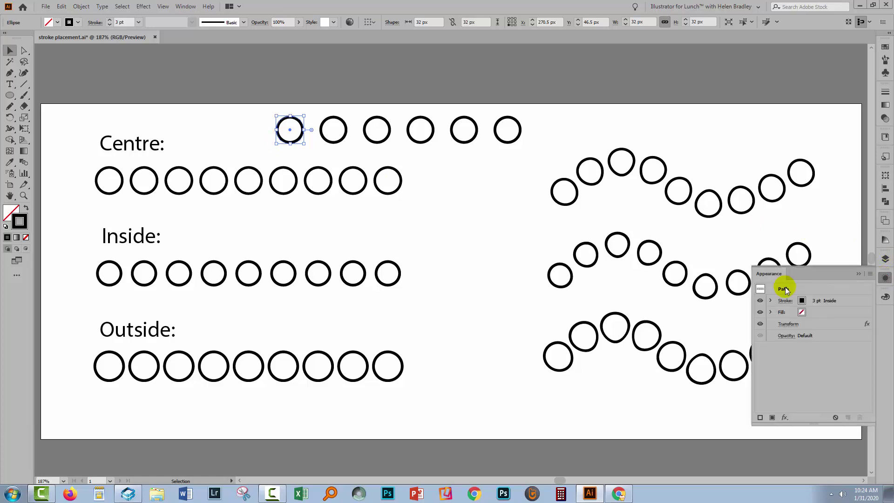
pyautogui.moveTo(779, 279); pyautogui.dragTo(570, 77)
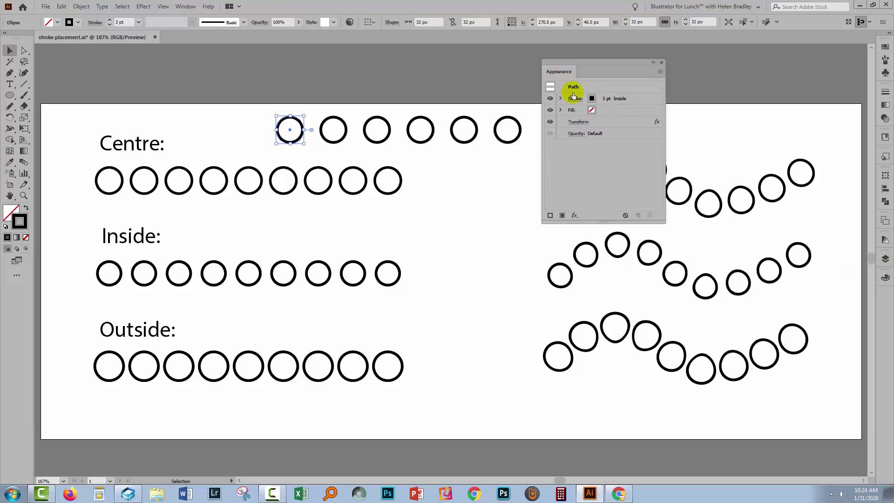
pyautogui.click(572, 99)
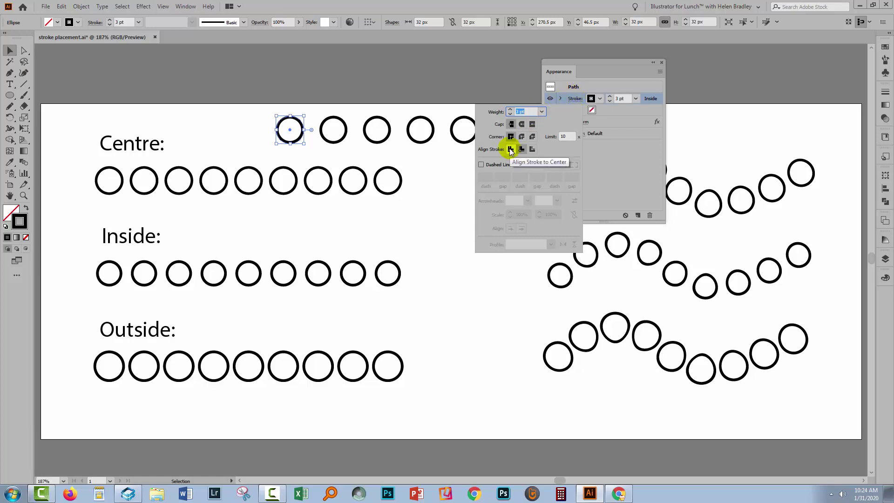
pyautogui.click(511, 149)
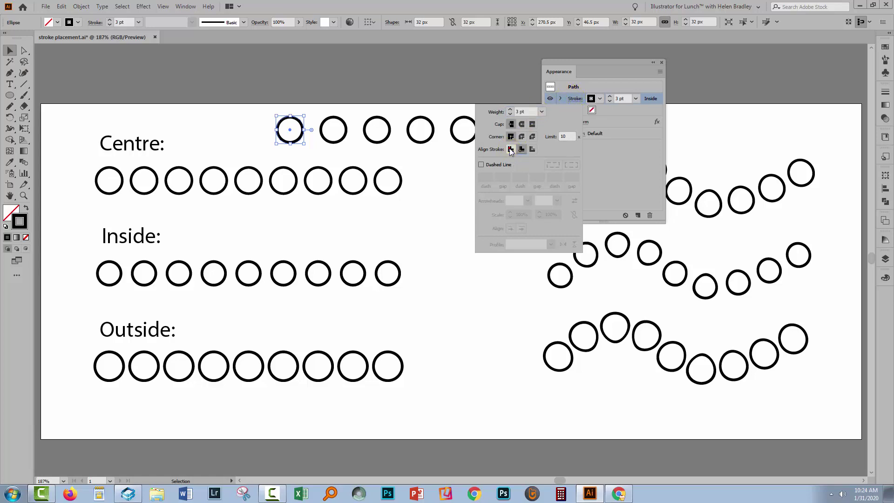
pyautogui.click(663, 61)
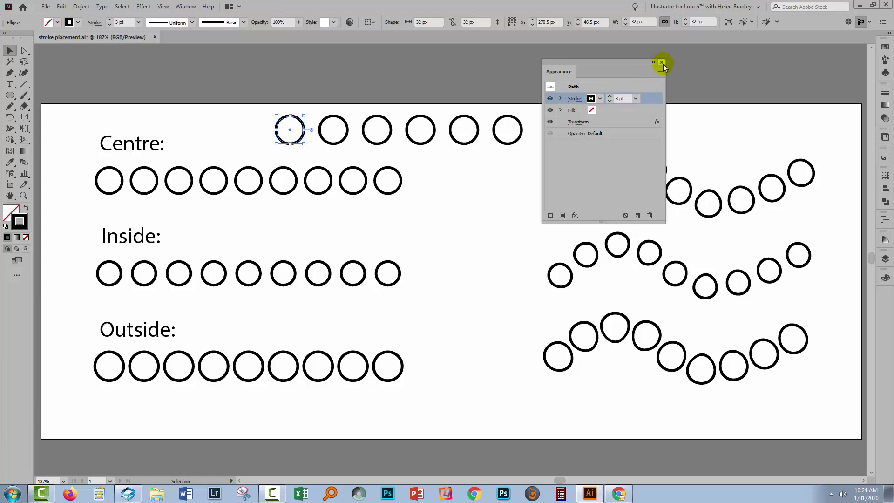
pyautogui.click(661, 63)
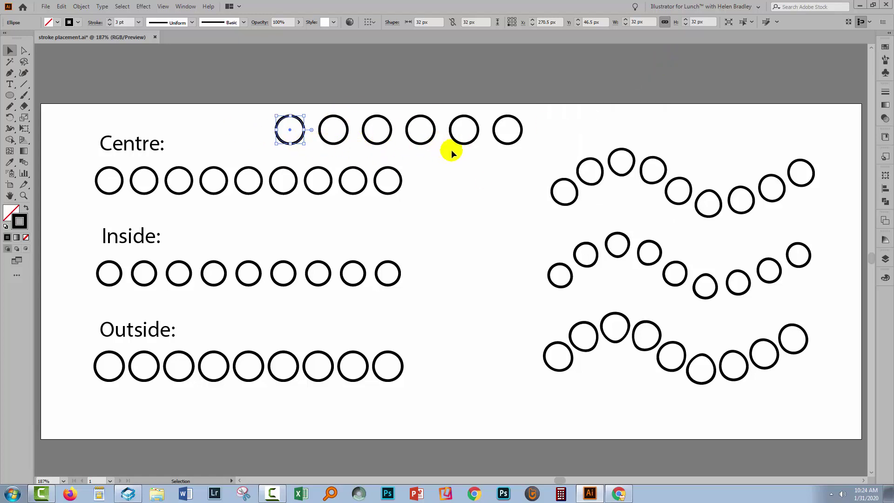
# - Expand the appearance of the centre-stroked circle row above the Centre row, and delete the expanded row
pyautogui.click(81, 6)
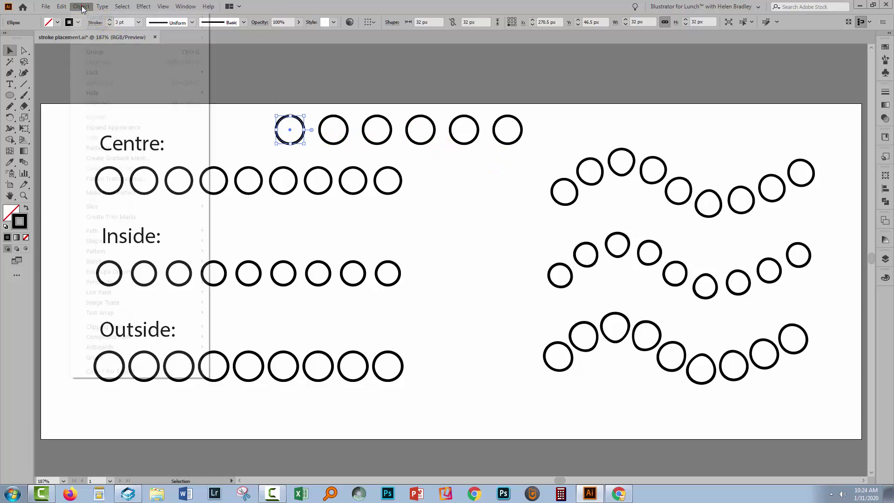
pyautogui.click(100, 127)
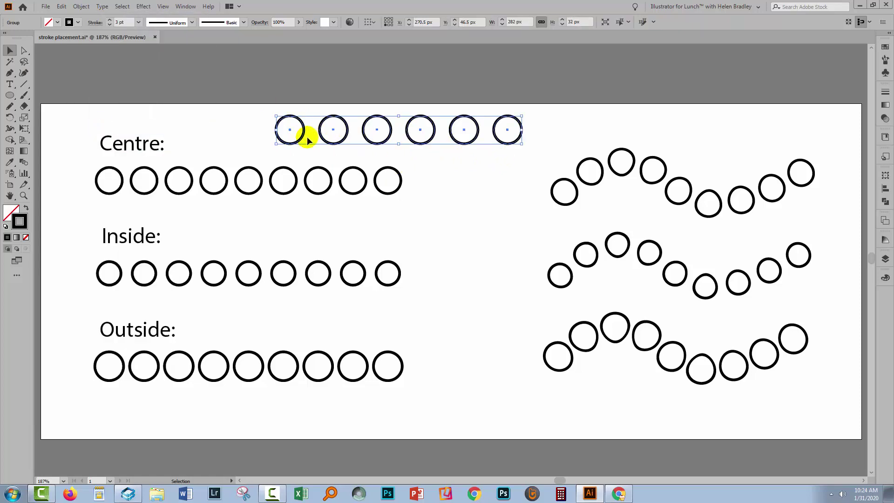
pyautogui.click(496, 158)
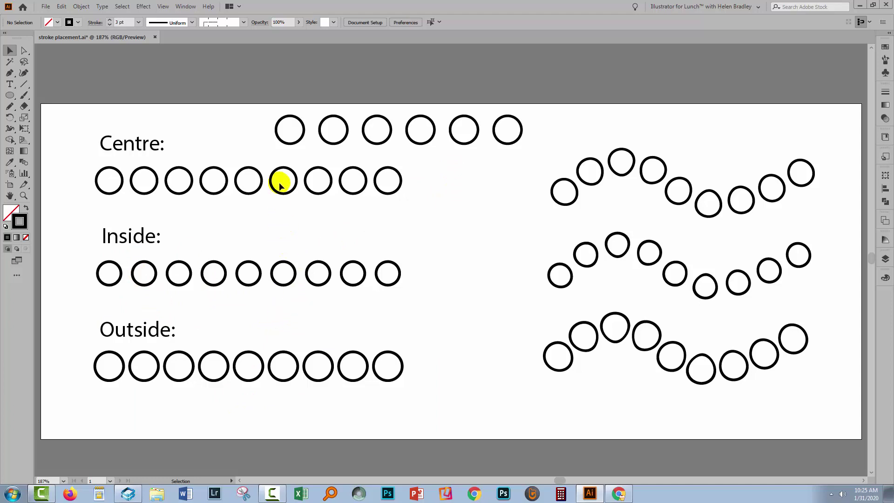
pyautogui.moveTo(266, 99); pyautogui.dragTo(543, 145)
pyautogui.press('Delete')
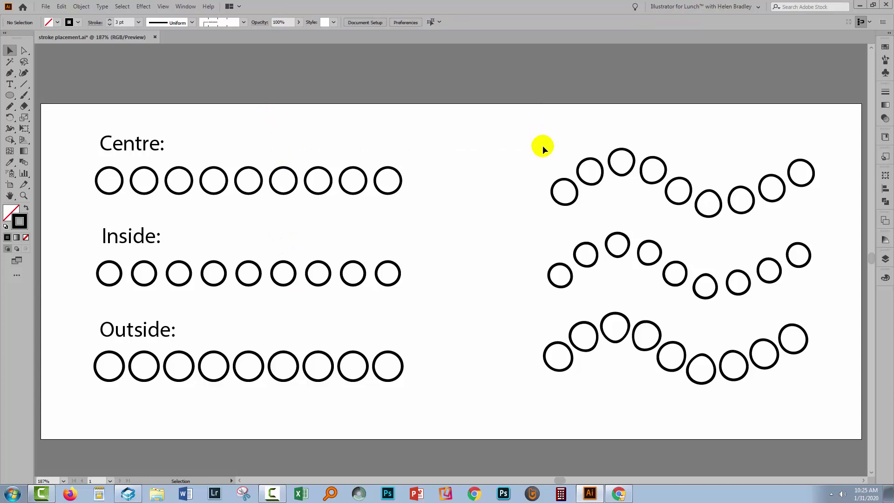